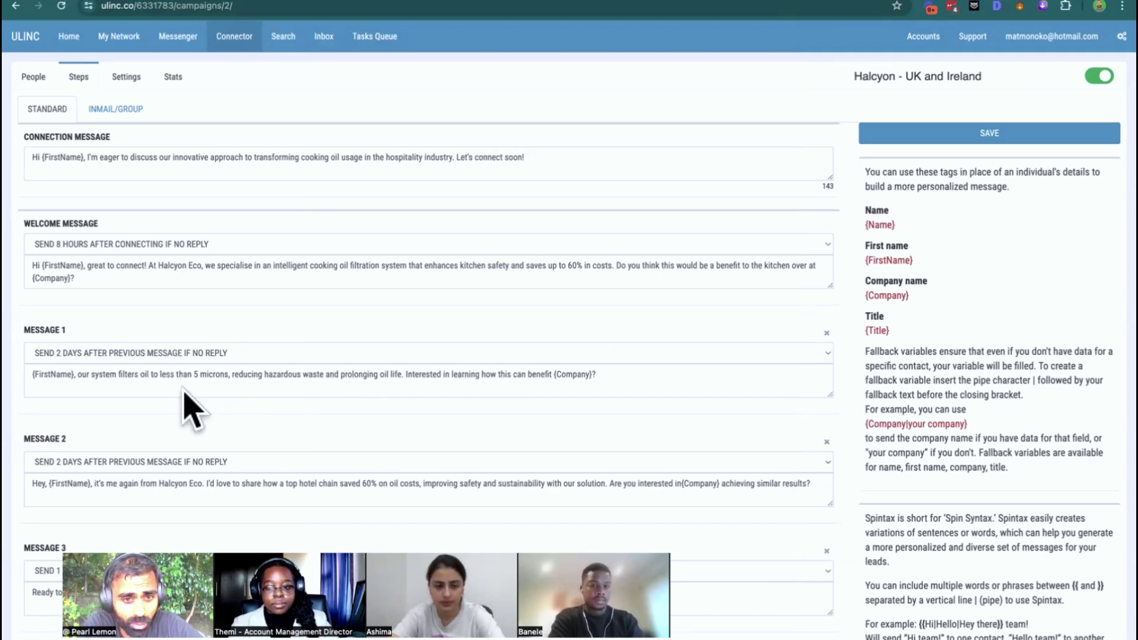
Review the Welcome Message wording, including the word 'system', and scroll down past it.
{"action": "left_click", "coordinate": [162, 265]}
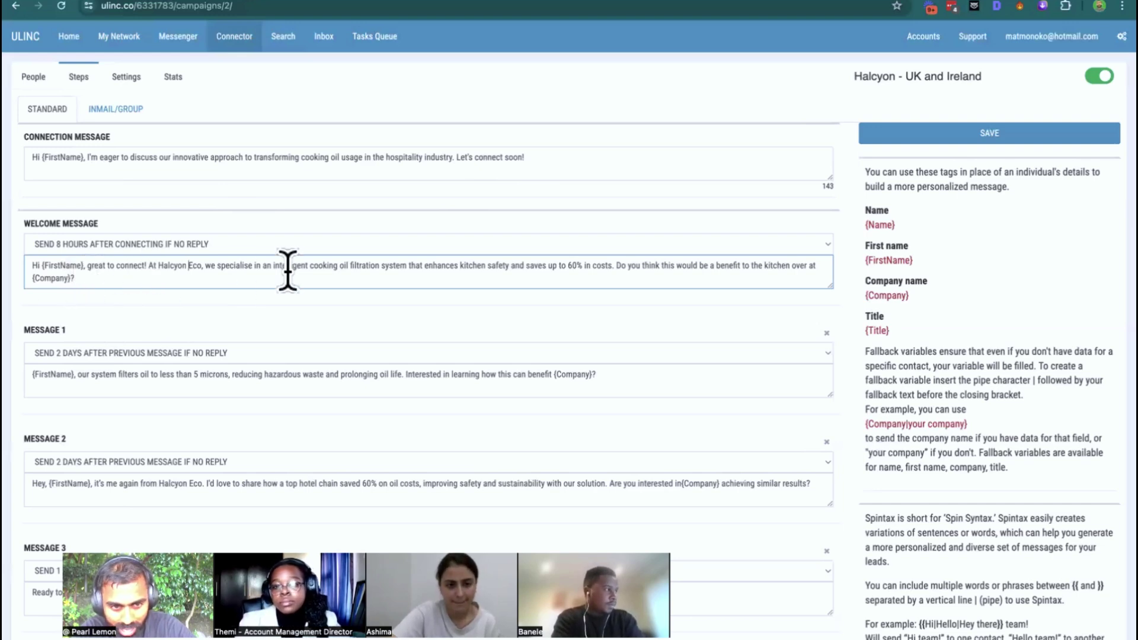
{"action": "left_click", "coordinate": [387, 266]}
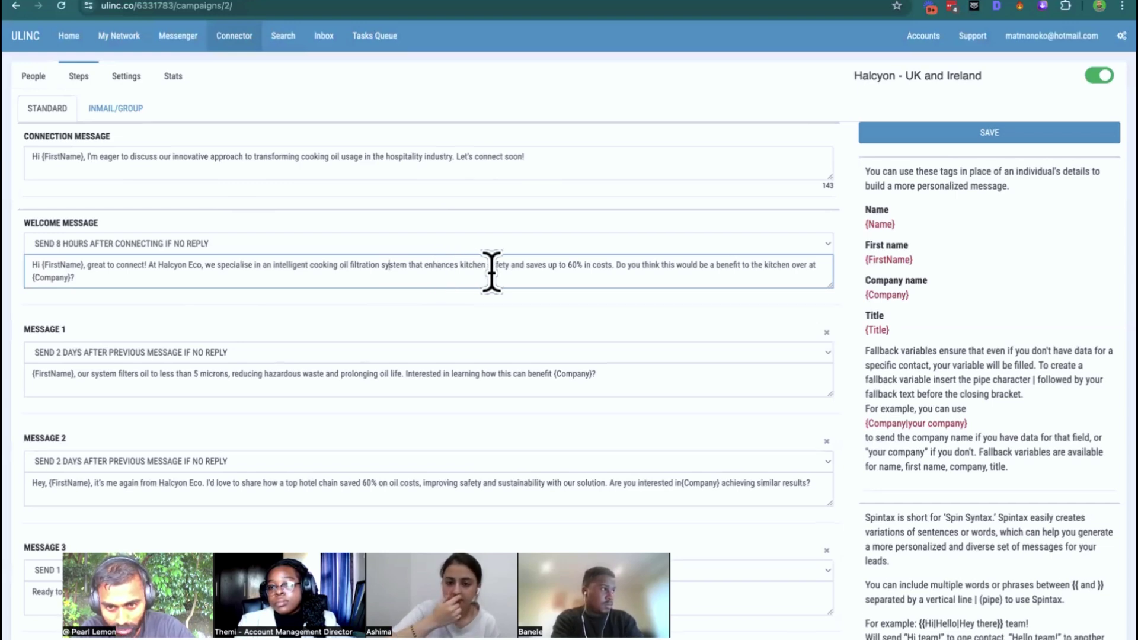
{"action": "scroll", "coordinate": [480, 273], "scroll_direction": "down", "scroll_amount": 1}
{"action": "scroll", "coordinate": [20, 438], "scroll_direction": "down", "scroll_amount": 1}
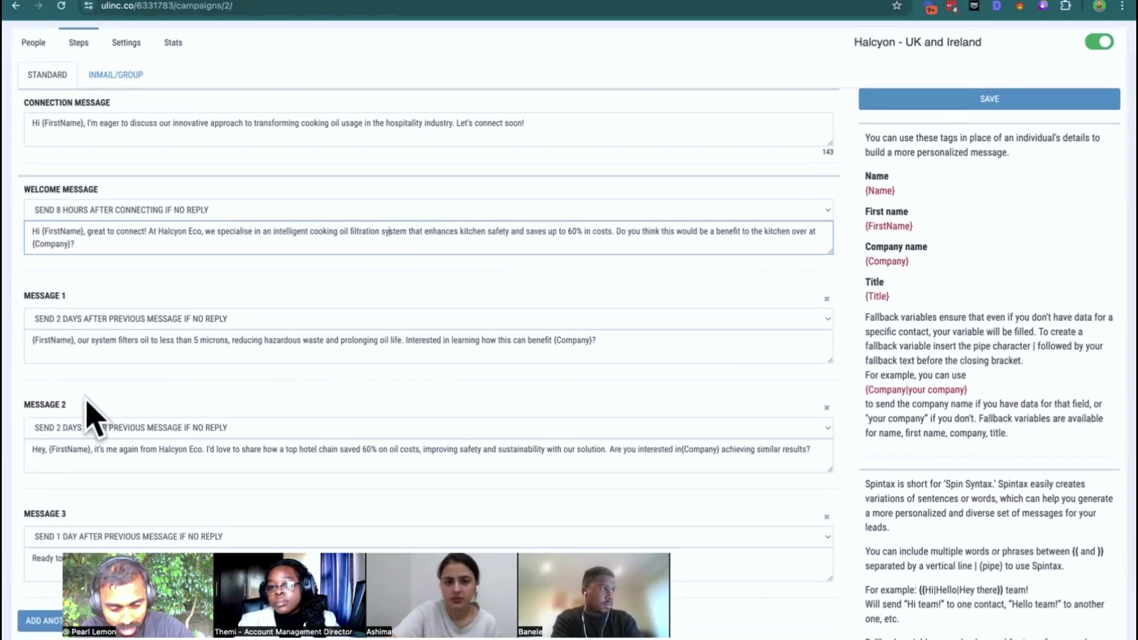
{"action": "scroll", "coordinate": [88, 409], "scroll_direction": "down", "scroll_amount": 1}
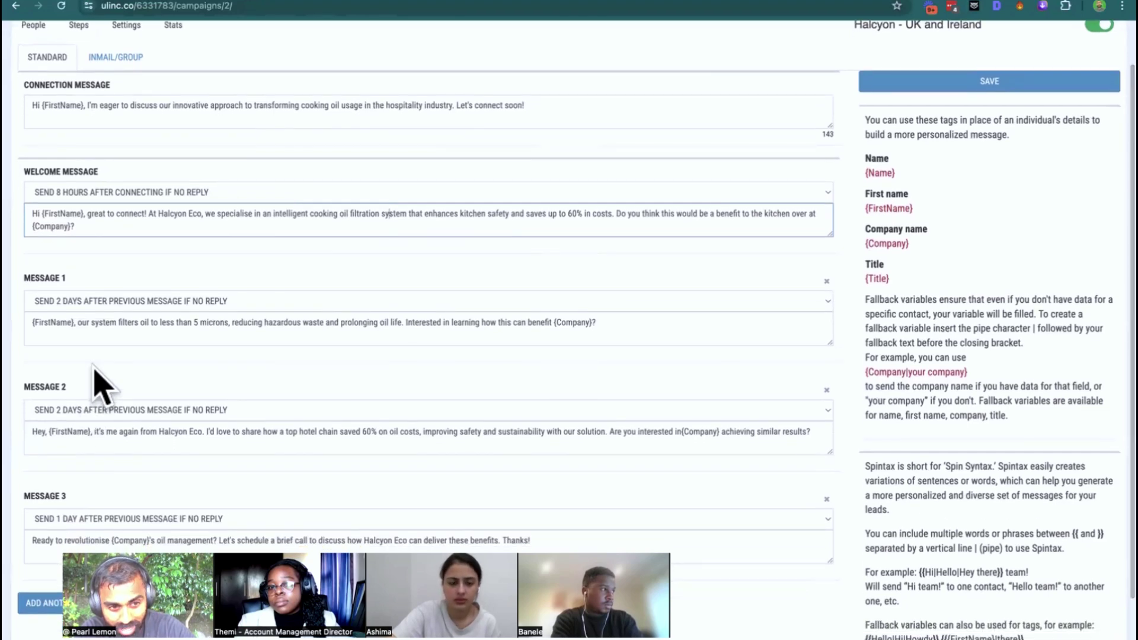
{"action": "scroll", "coordinate": [109, 355], "scroll_direction": "down", "scroll_amount": 1}
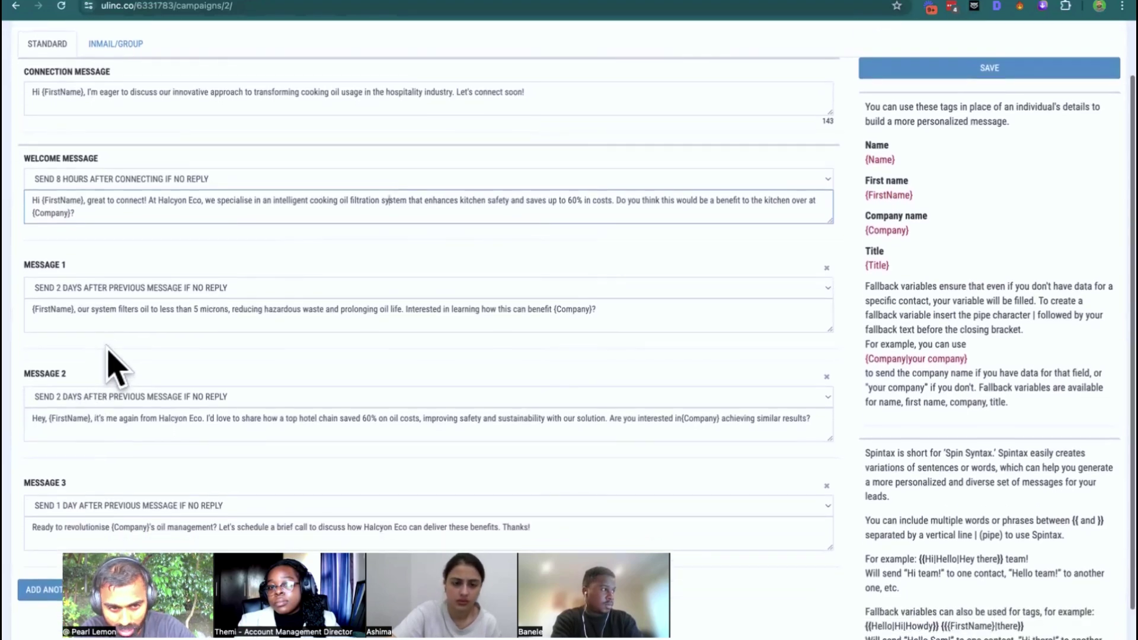
{"action": "scroll", "coordinate": [200, 329], "scroll_direction": "down", "scroll_amount": 1}
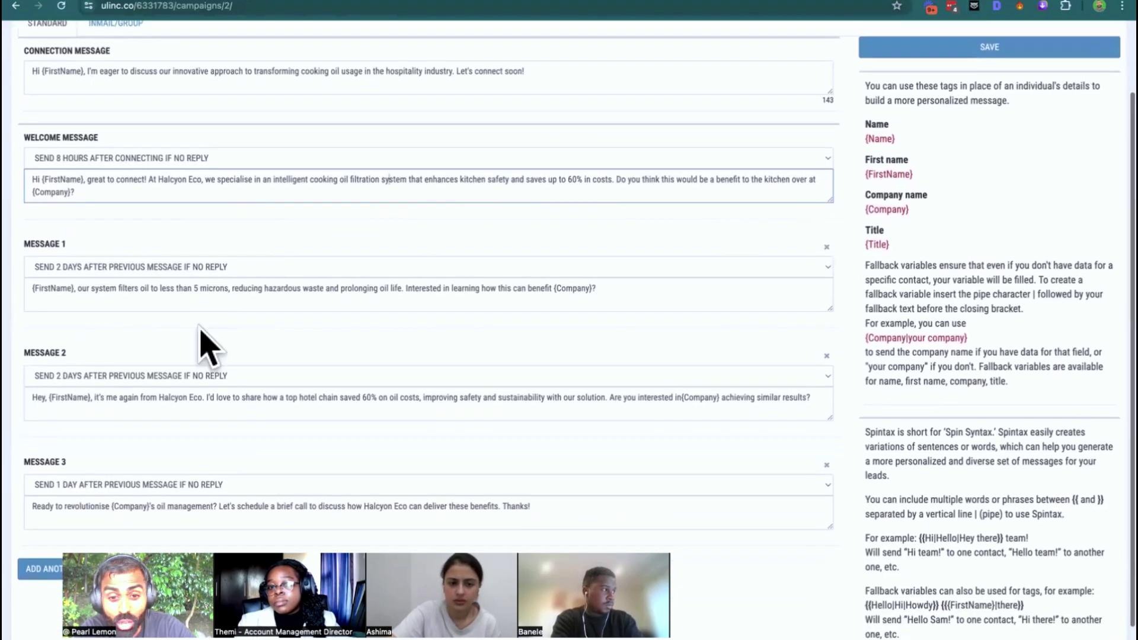
Leave the Welcome Message box and scroll to Message 3, sent 1 day later, proposing a brief call.
{"action": "left_click", "coordinate": [205, 344]}
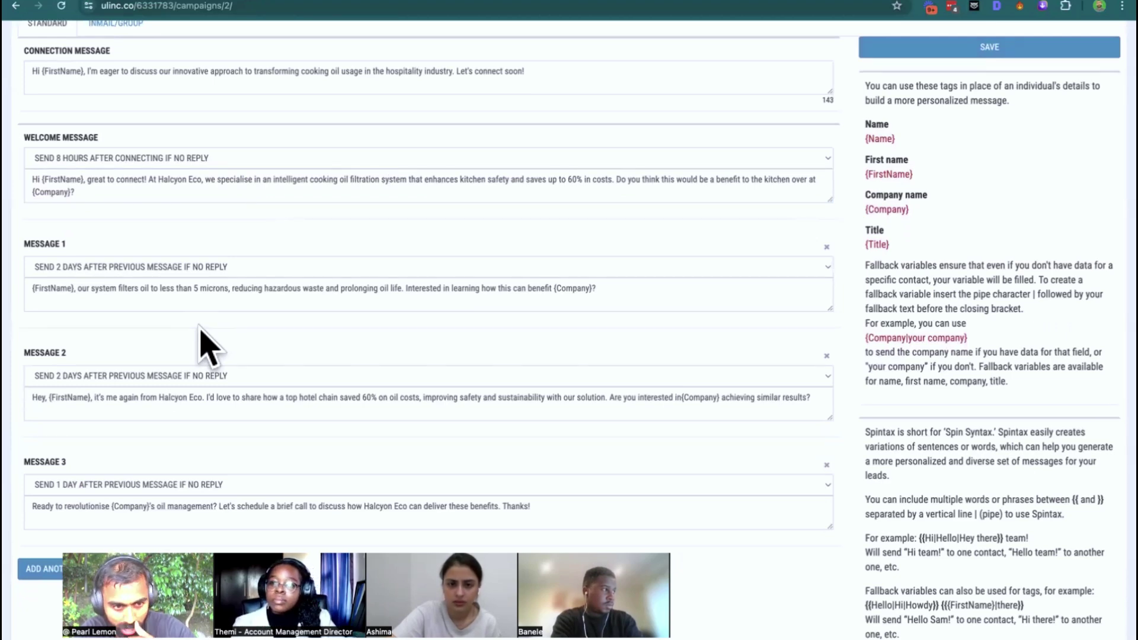
{"action": "scroll", "coordinate": [204, 344], "scroll_direction": "down", "scroll_amount": 1}
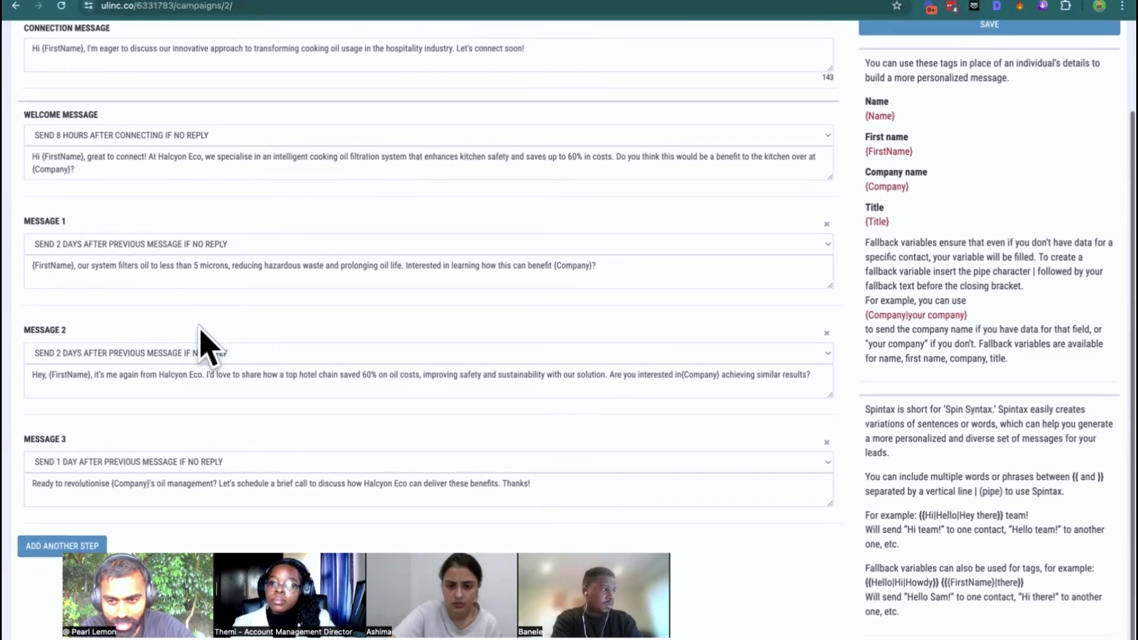
{"action": "scroll", "coordinate": [204, 344], "scroll_direction": "down", "scroll_amount": 2}
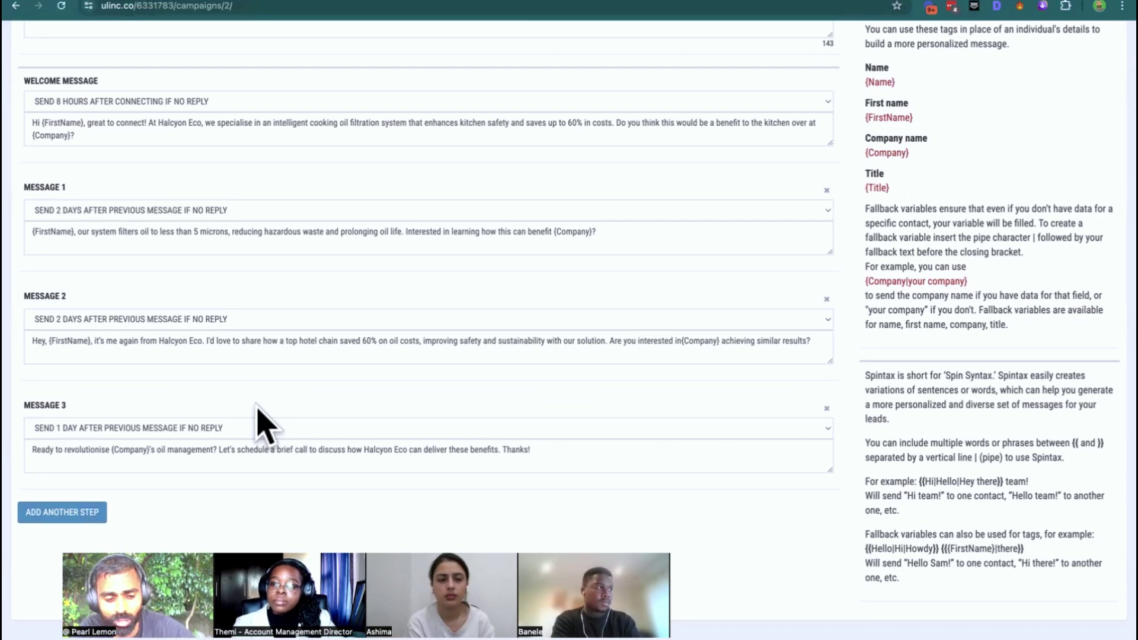
Place the cursor in Message 2 between 'in' and '{Company}' to insert the missing space.
{"action": "left_click", "coordinate": [683, 341]}
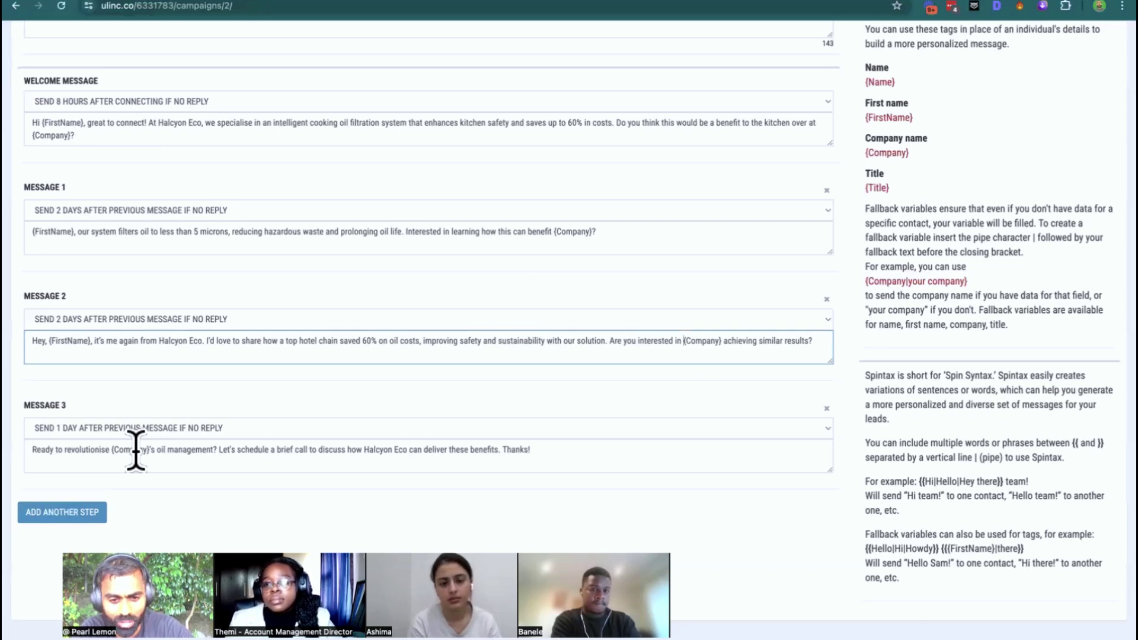
{"action": "left_click", "coordinate": [76, 456]}
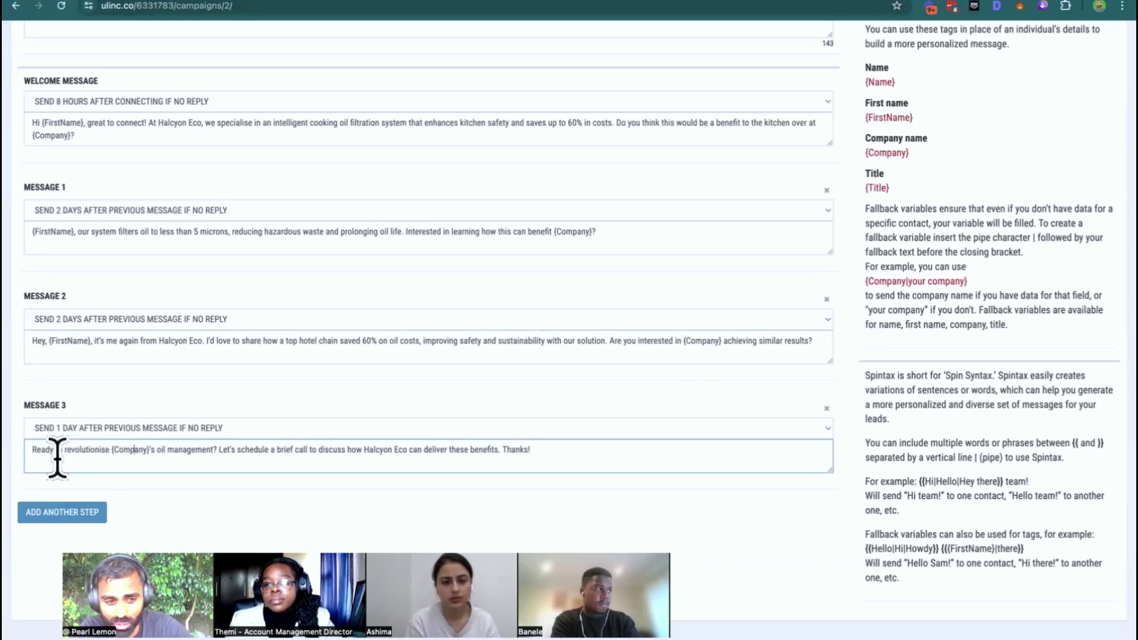
{"action": "left_click_drag", "start_coordinate": [63, 450], "coordinate": [222, 453]}
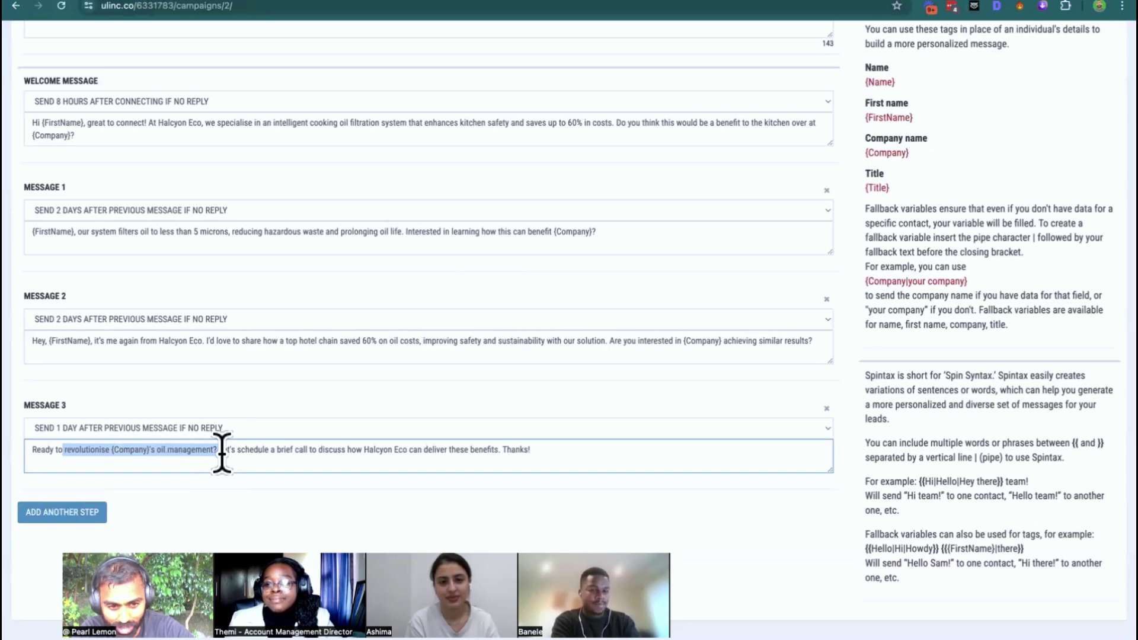
{"action": "left_click", "coordinate": [221, 450]}
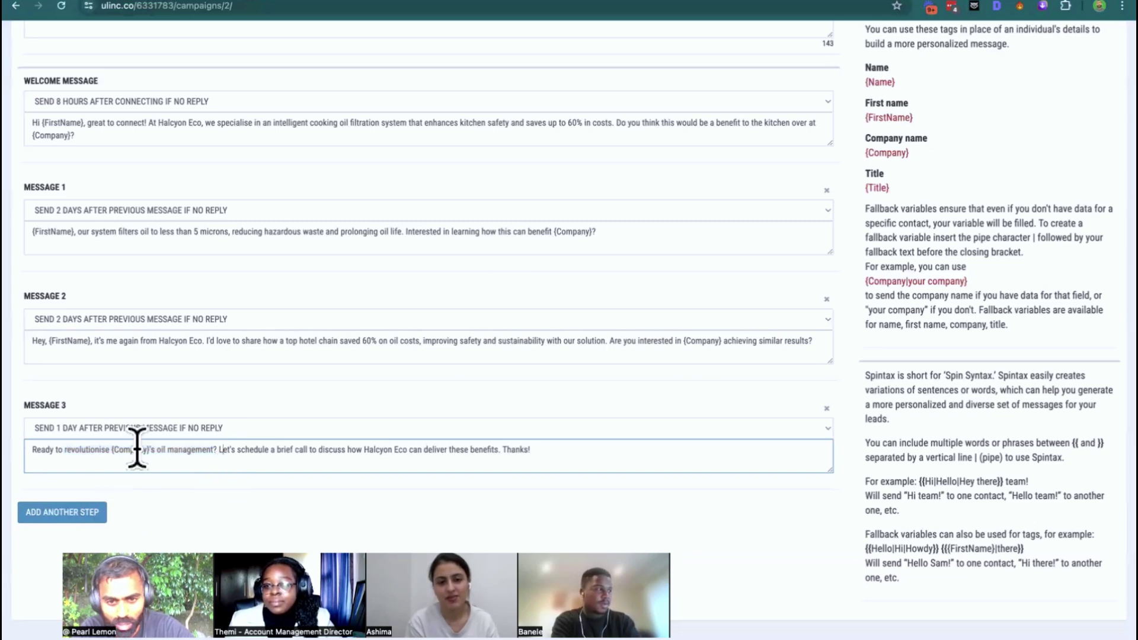
{"action": "scroll", "coordinate": [136, 447], "scroll_direction": "up", "scroll_amount": 1}
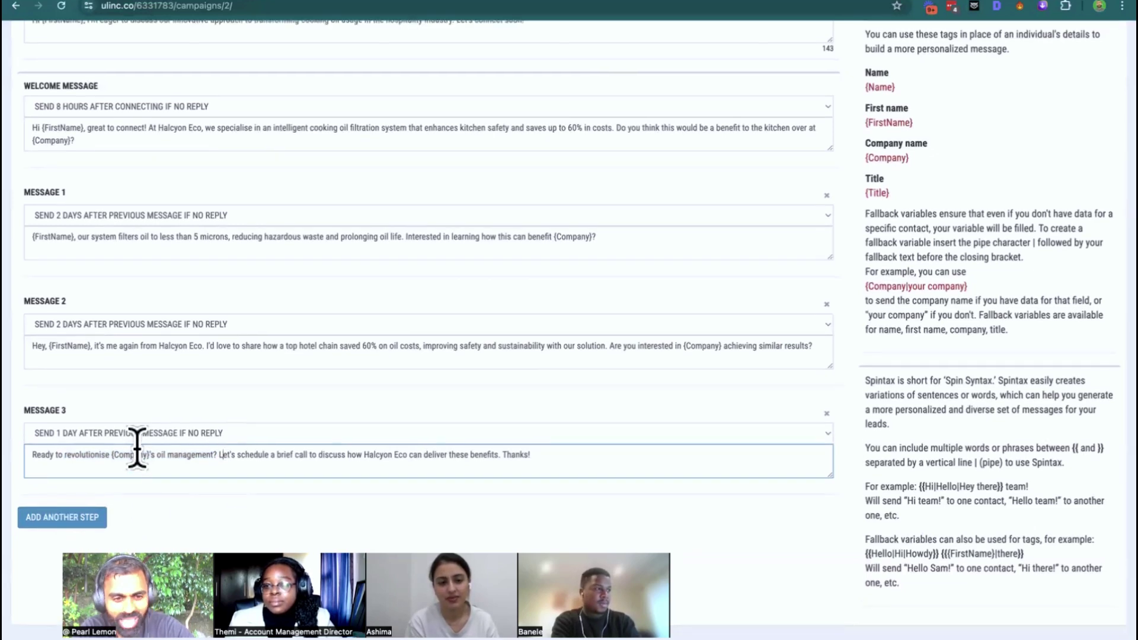
{"action": "scroll", "coordinate": [137, 448], "scroll_direction": "down", "scroll_amount": 1}
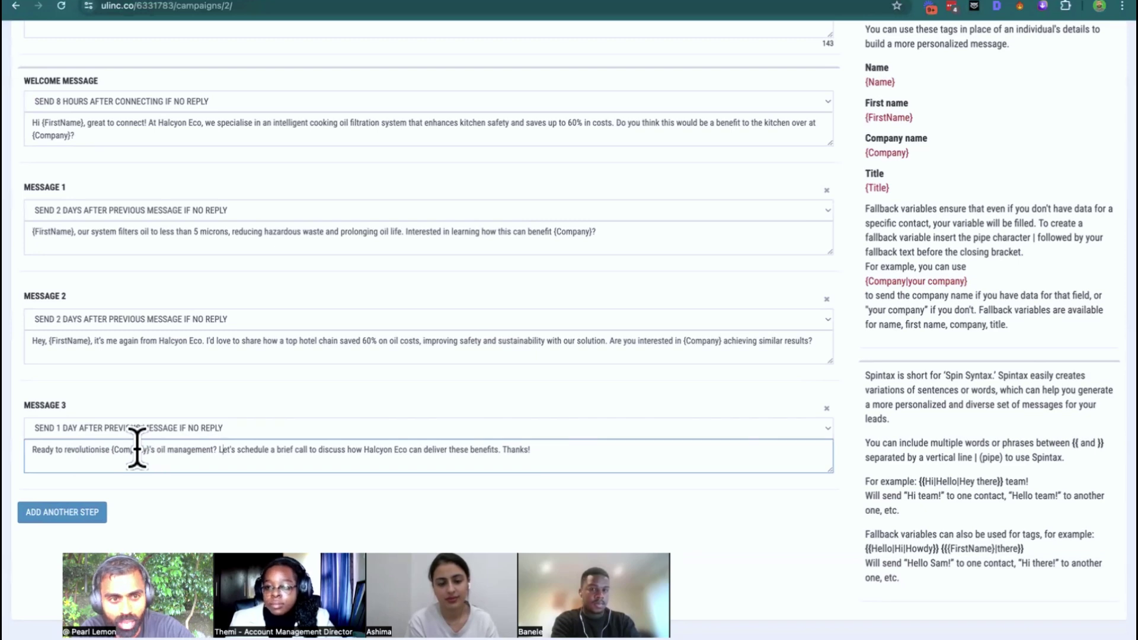
{"action": "scroll", "coordinate": [137, 448], "scroll_direction": "up", "scroll_amount": 1}
{"action": "double_click", "coordinate": [90, 244]}
{"action": "left_click", "coordinate": [105, 244]}
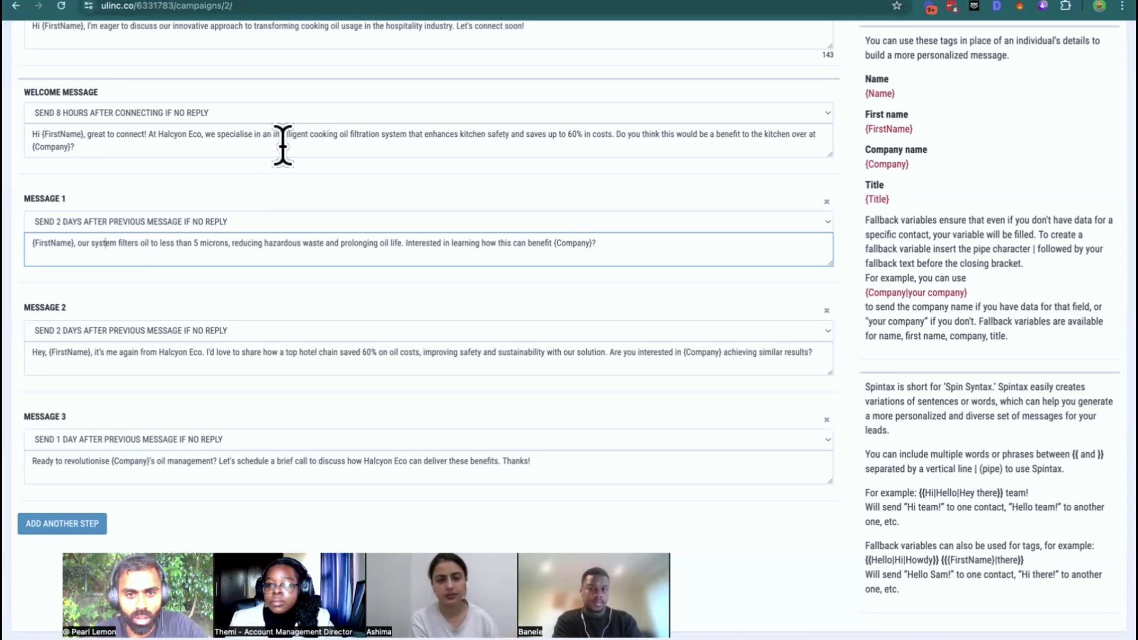
{"action": "double_click", "coordinate": [390, 133]}
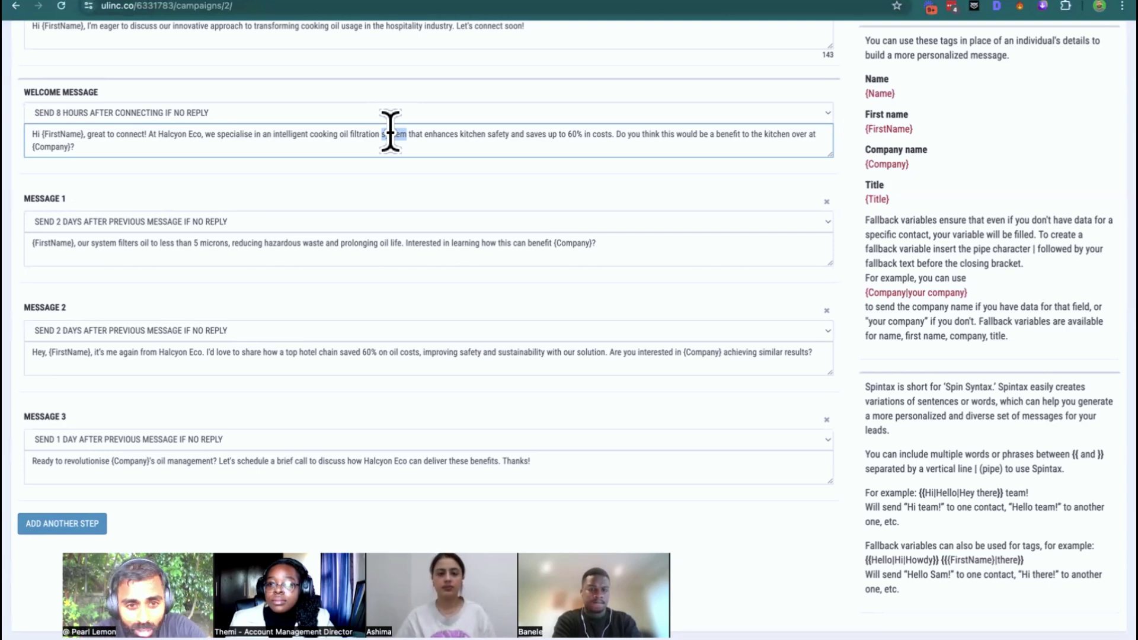
{"action": "left_click", "coordinate": [387, 135]}
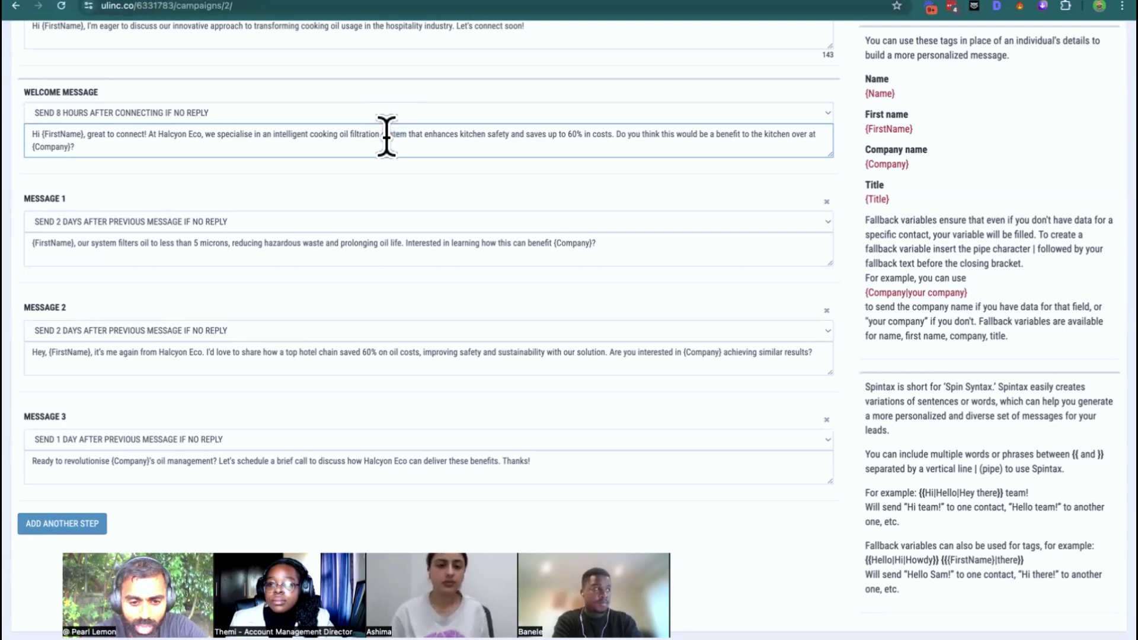
{"action": "scroll", "coordinate": [386, 136], "scroll_direction": "up", "scroll_amount": 1}
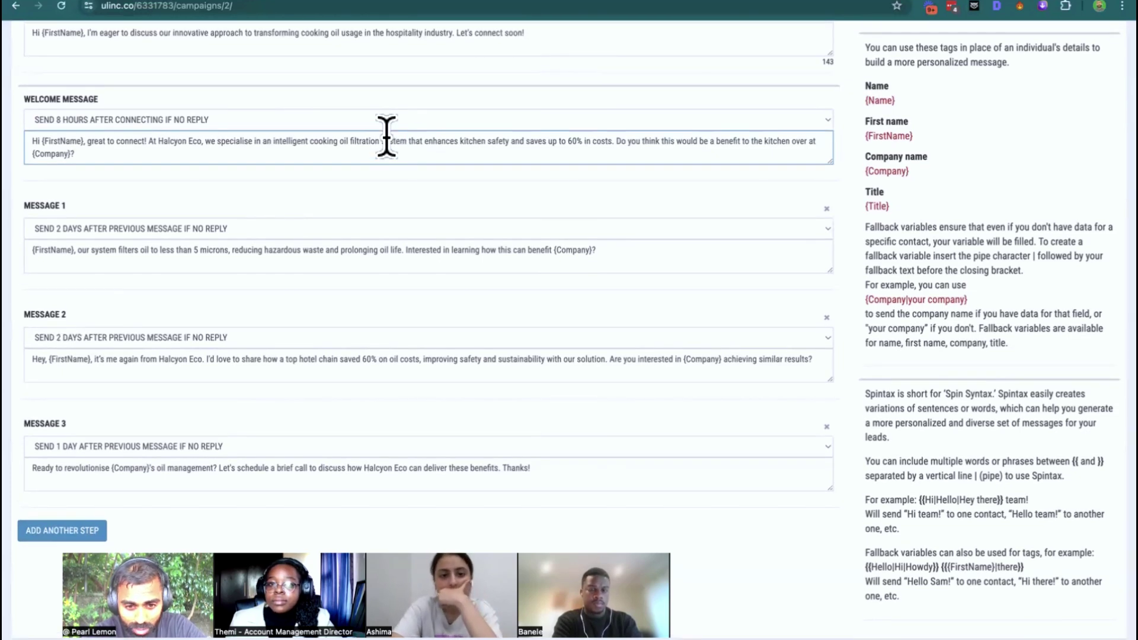
{"action": "scroll", "coordinate": [386, 136], "scroll_direction": "up", "scroll_amount": 2}
{"action": "scroll", "coordinate": [386, 142], "scroll_direction": "up", "scroll_amount": 2}
{"action": "scroll", "coordinate": [434, 356], "scroll_direction": "down", "scroll_amount": 2}
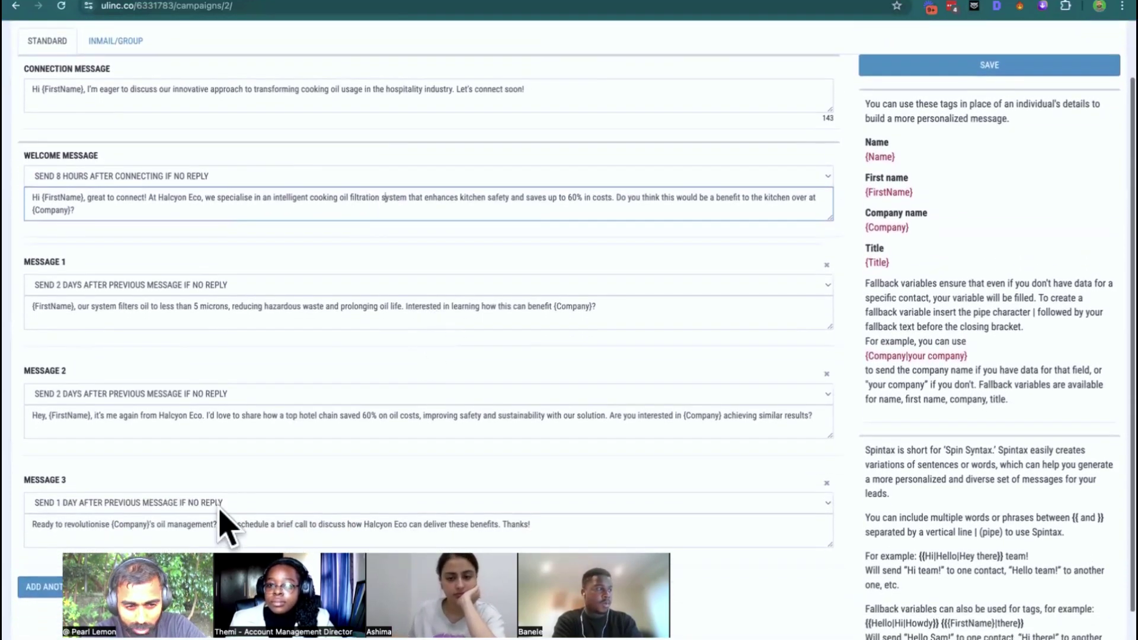
{"action": "scroll", "coordinate": [326, 528], "scroll_direction": "down", "scroll_amount": 1}
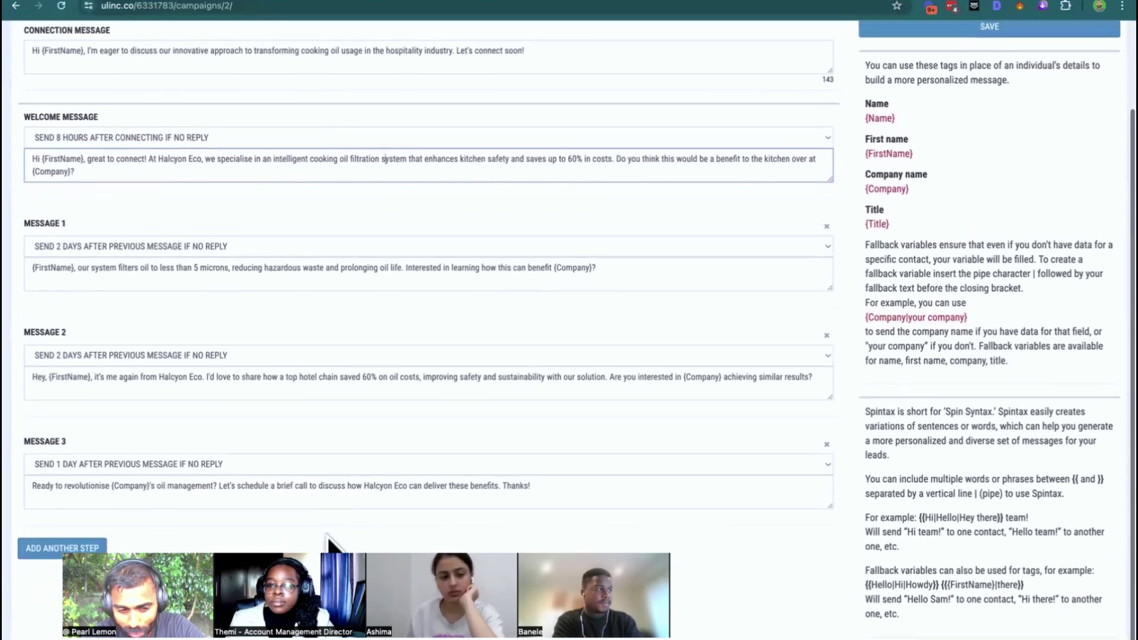
{"action": "scroll", "coordinate": [332, 541], "scroll_direction": "down", "scroll_amount": 1}
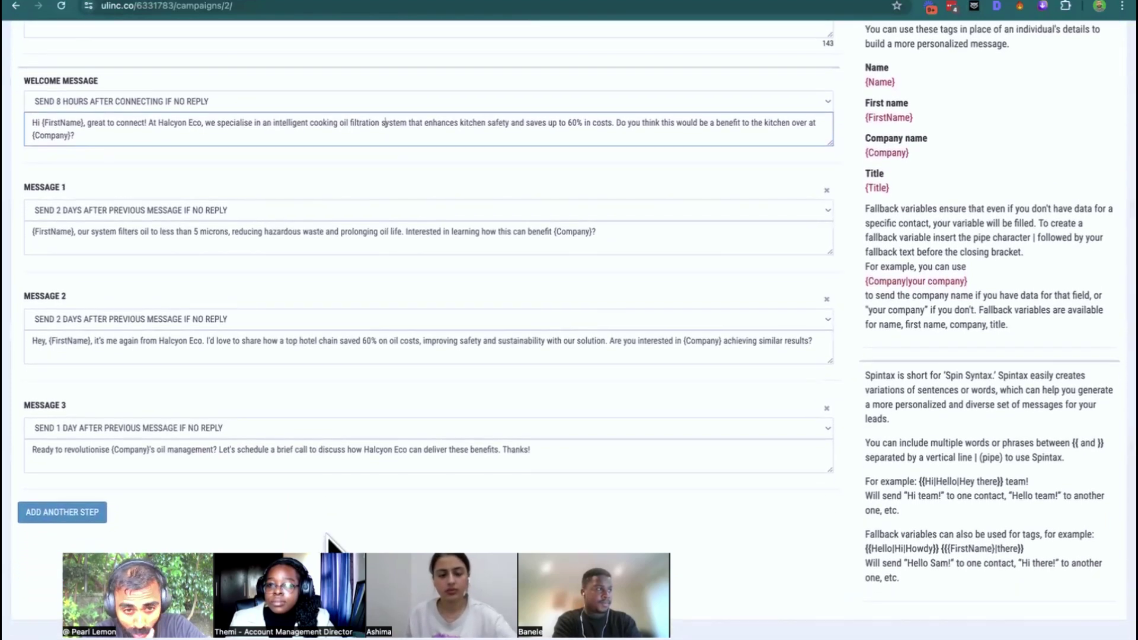
{"action": "scroll", "coordinate": [328, 535], "scroll_direction": "up", "scroll_amount": 3}
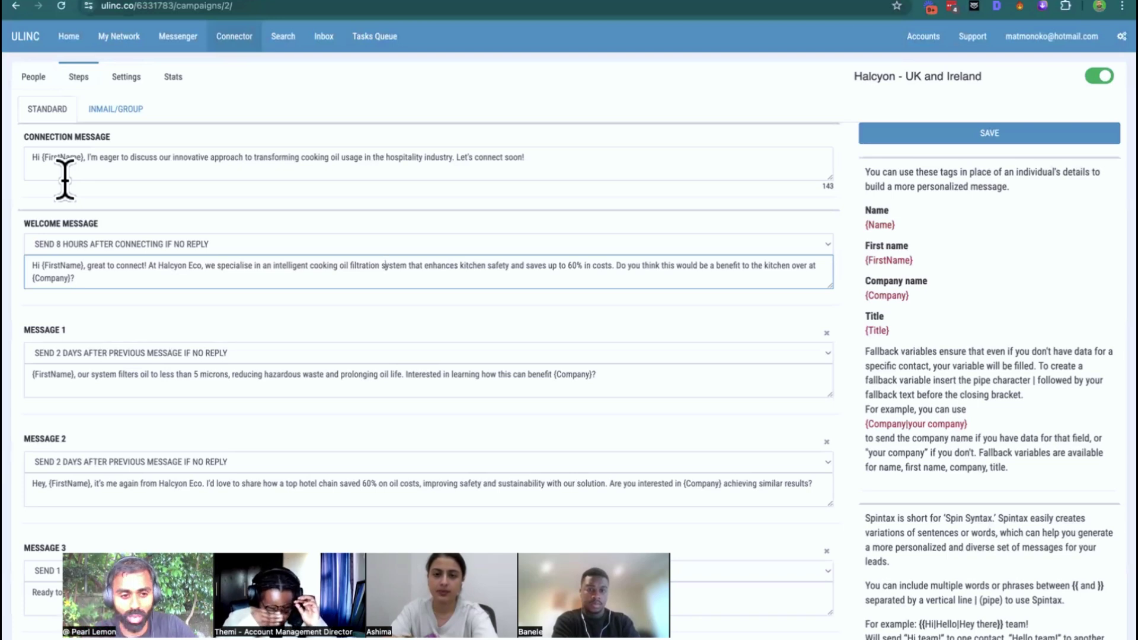
{"action": "scroll", "coordinate": [82, 222], "scroll_direction": "down", "scroll_amount": 2}
{"action": "scroll", "coordinate": [81, 223], "scroll_direction": "down", "scroll_amount": 2}
{"action": "left_click_drag", "start_coordinate": [280, 377], "coordinate": [360, 377]}
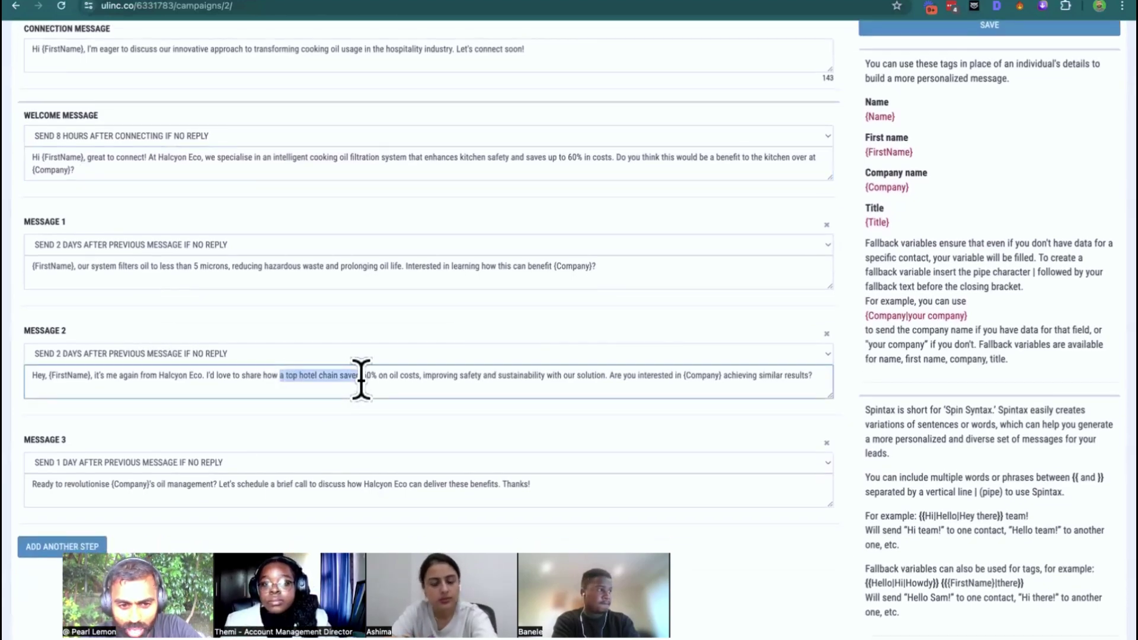
{"action": "left_click", "coordinate": [279, 389]}
{"action": "scroll", "coordinate": [281, 389], "scroll_direction": "up", "scroll_amount": 4}
{"action": "scroll", "coordinate": [282, 391], "scroll_direction": "down", "scroll_amount": 3}
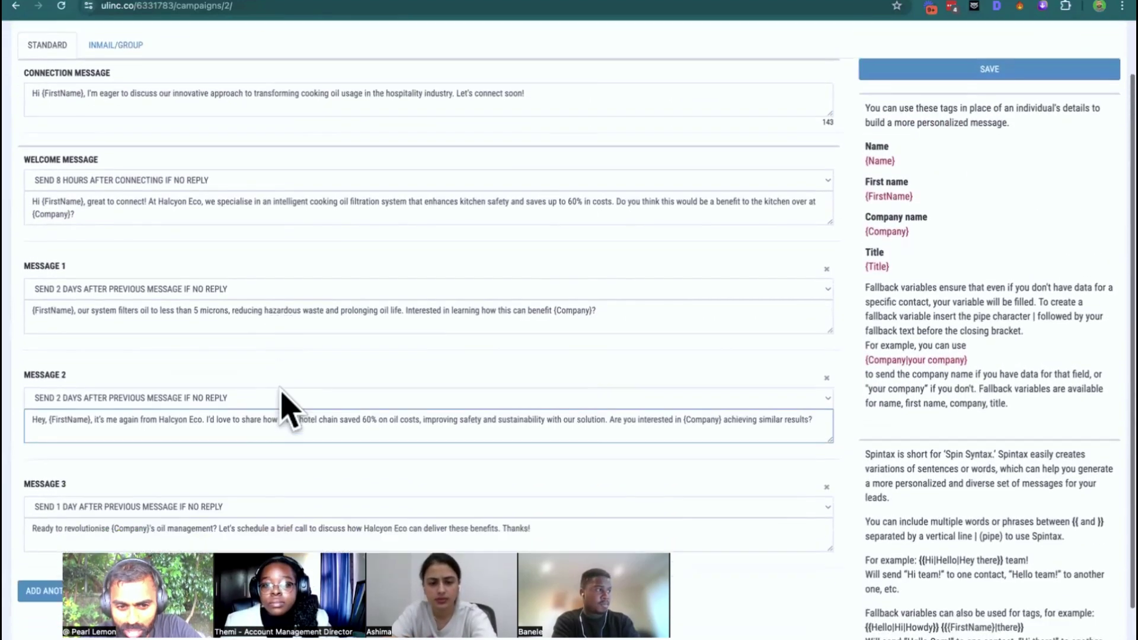
{"action": "left_click_drag", "start_coordinate": [280, 395], "coordinate": [361, 395]}
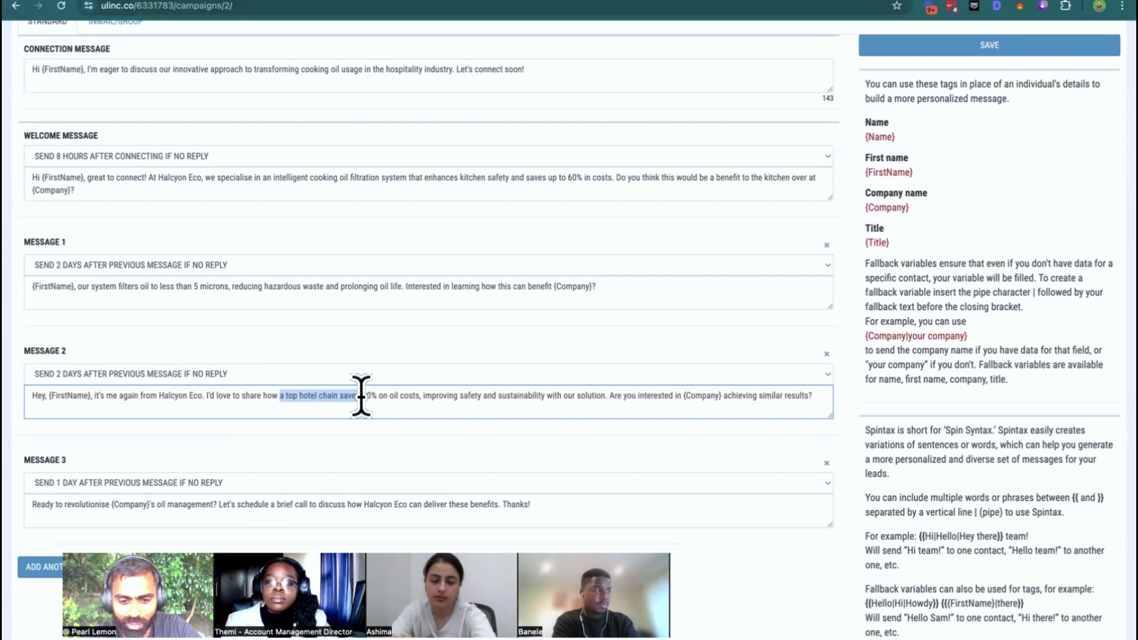
{"action": "left_click", "coordinate": [361, 396]}
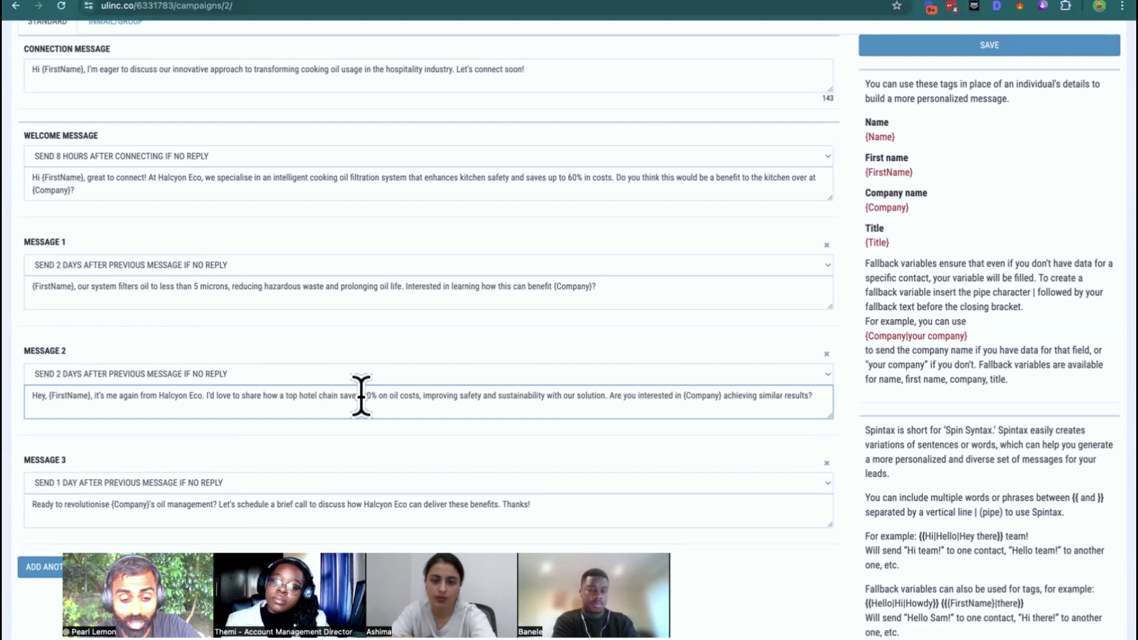
{"action": "scroll", "coordinate": [361, 395], "scroll_direction": "down", "scroll_amount": 1}
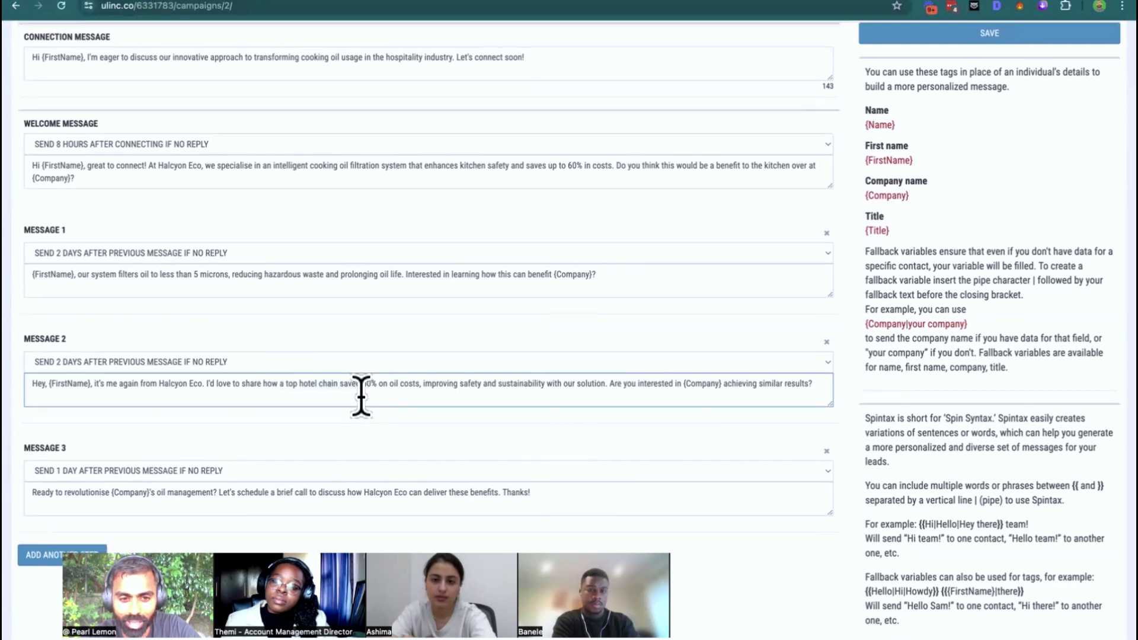
{"action": "left_click", "coordinate": [389, 384], "text": "shift"}
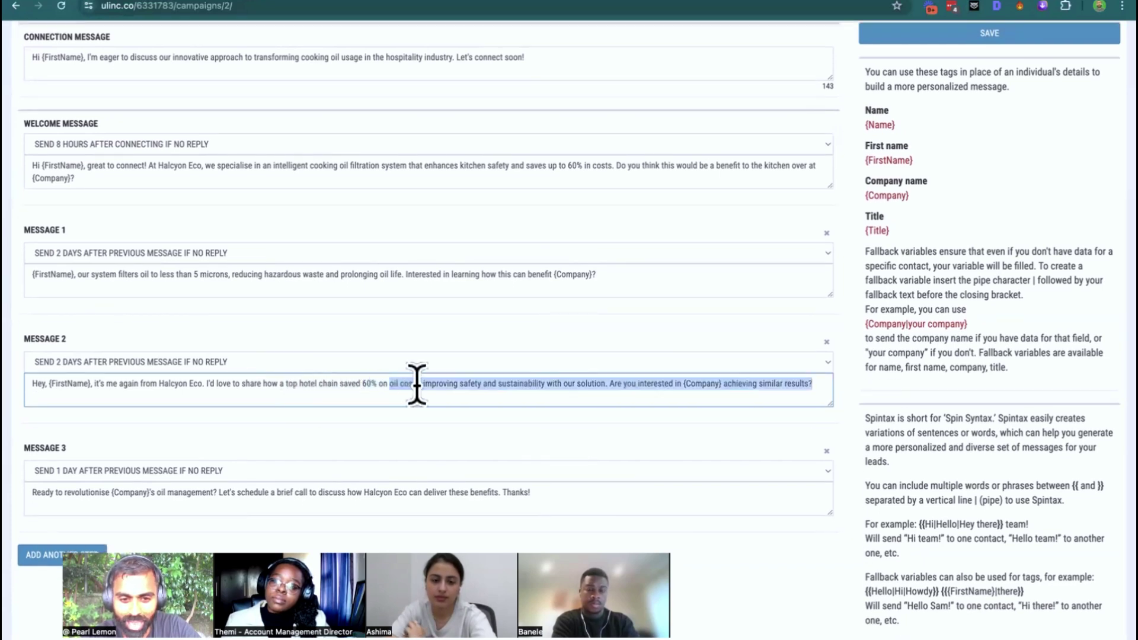
{"action": "left_click", "coordinate": [291, 384]}
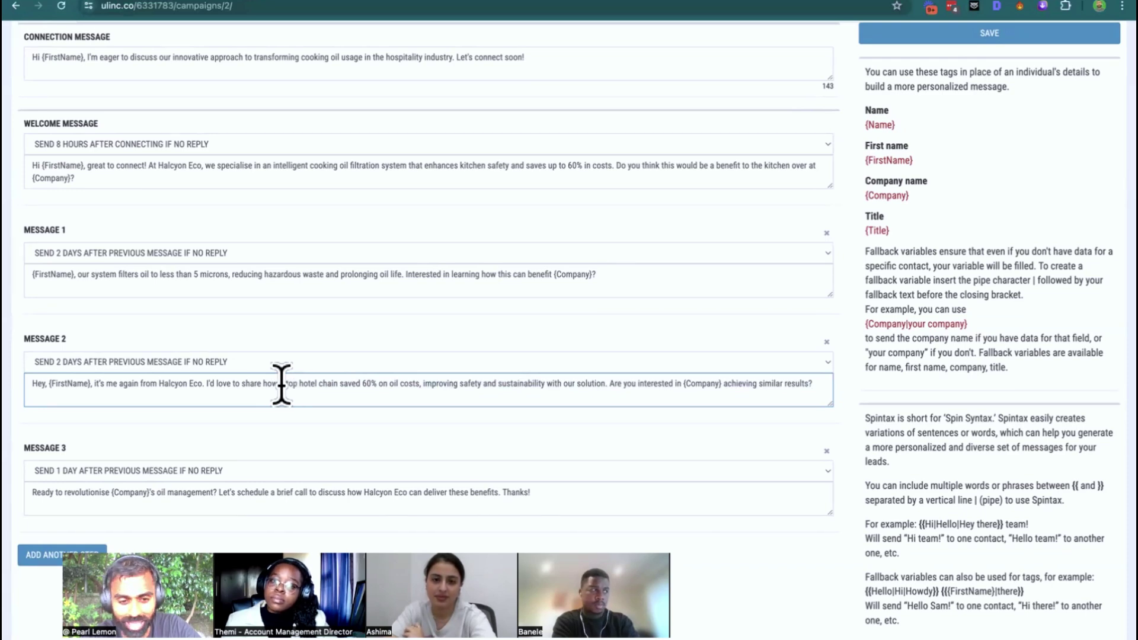
{"action": "scroll", "coordinate": [282, 385], "scroll_direction": "down", "scroll_amount": 1}
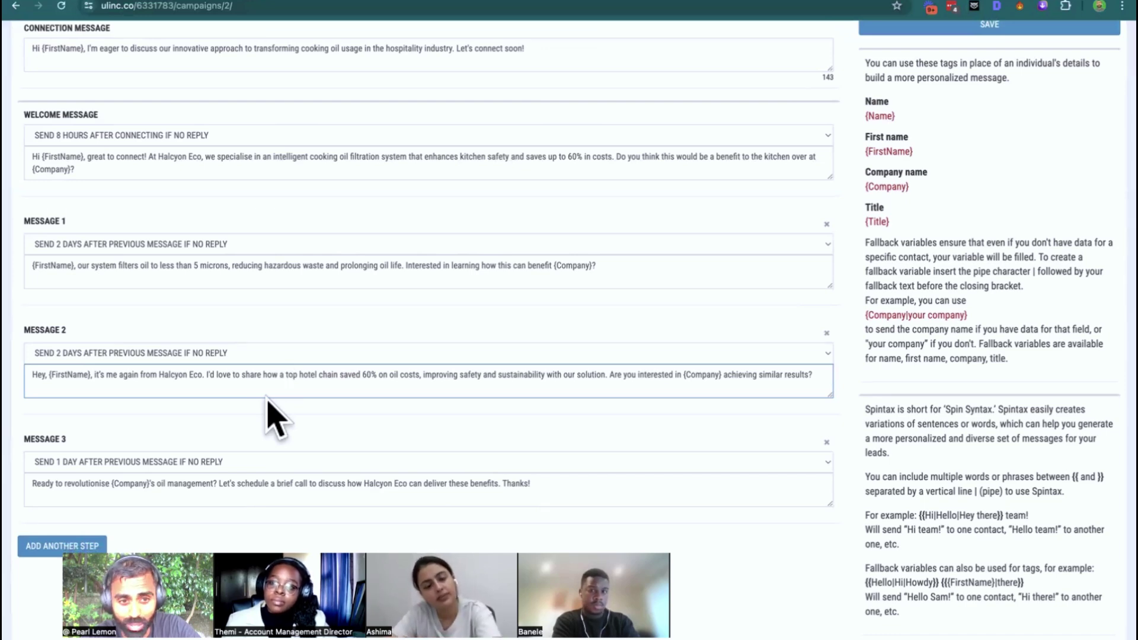
{"action": "scroll", "coordinate": [275, 420], "scroll_direction": "up", "scroll_amount": 1}
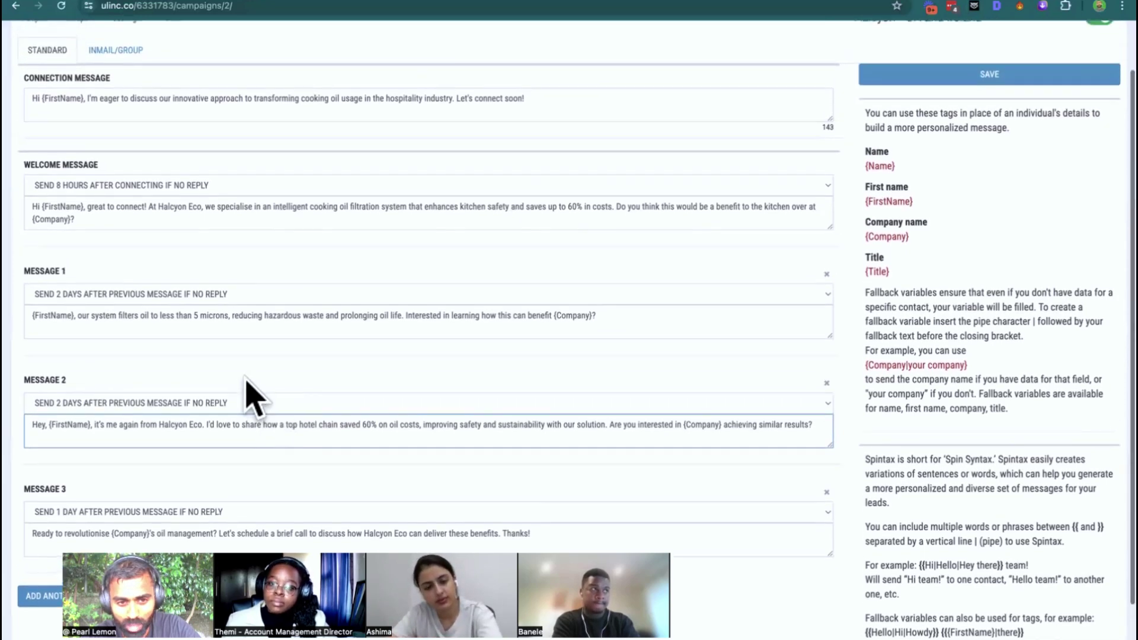
{"action": "left_click_drag", "start_coordinate": [231, 316], "coordinate": [327, 312]}
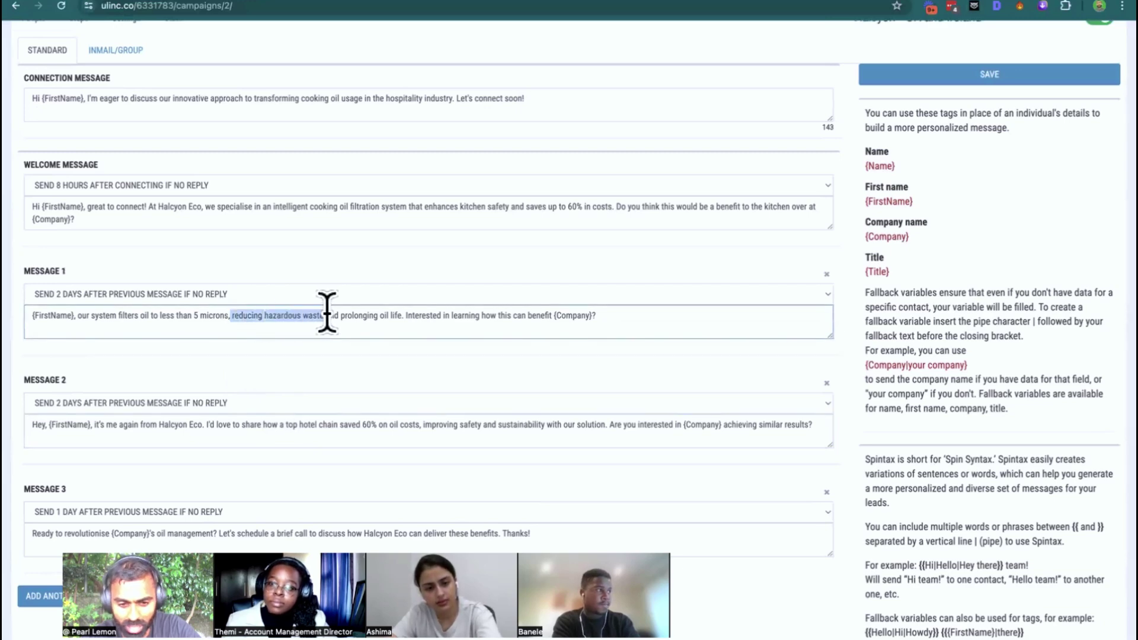
{"action": "left_click", "coordinate": [326, 313]}
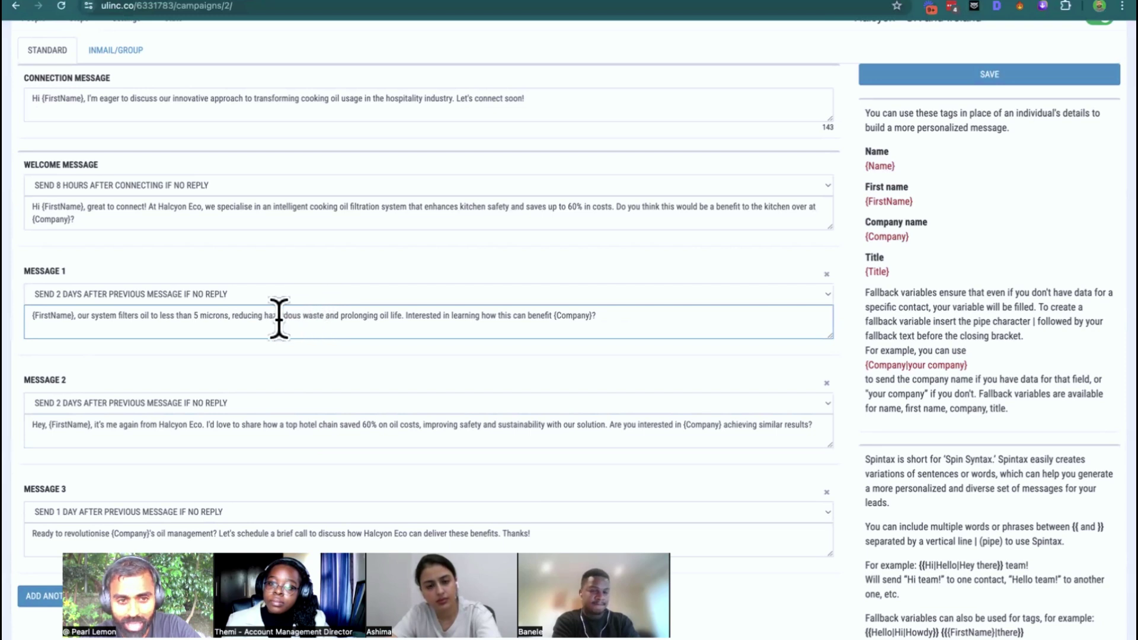
{"action": "scroll", "coordinate": [279, 319], "scroll_direction": "up", "scroll_amount": 1}
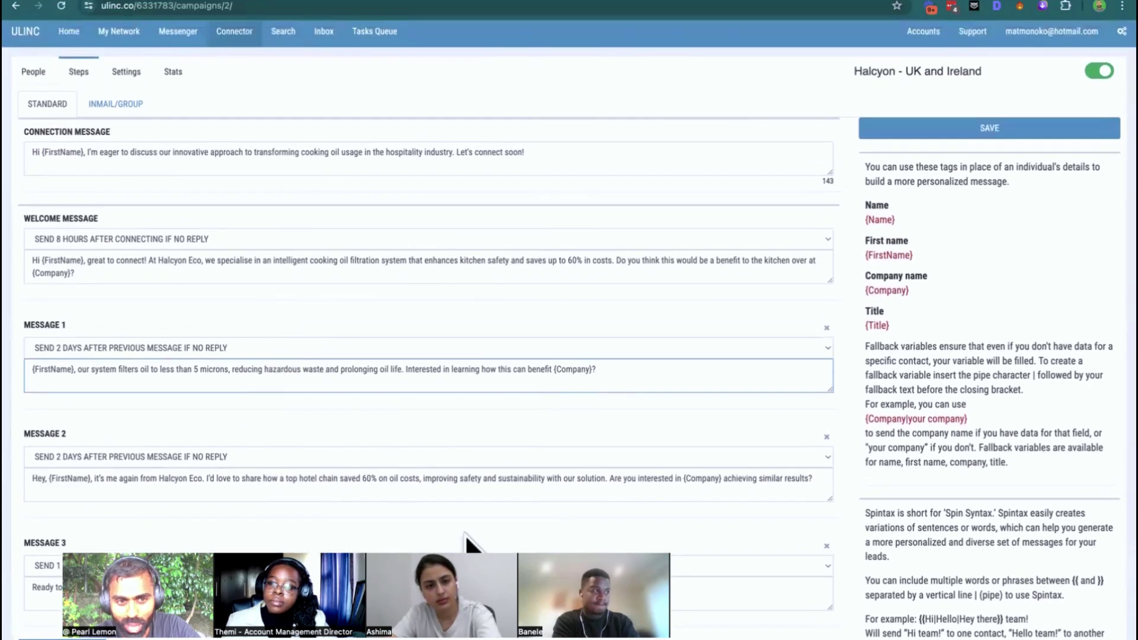